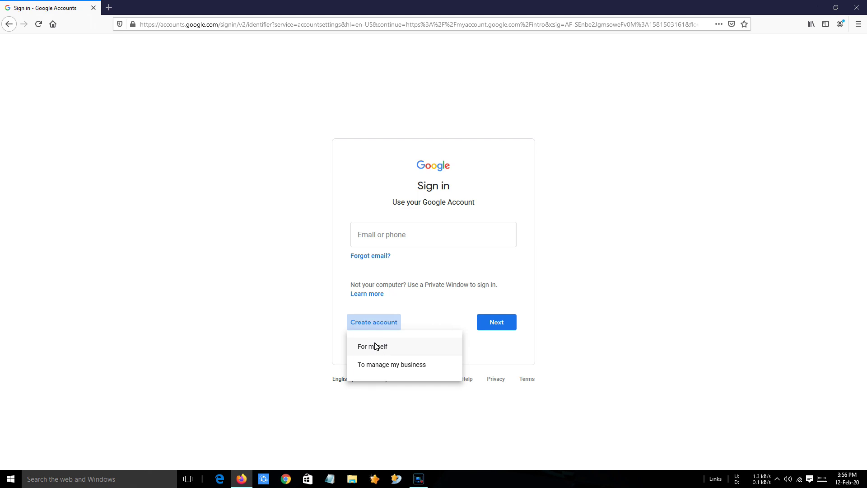
Begin a personal-use signup, enter the first and last name, and choose to use an existing email.
click(375, 345)
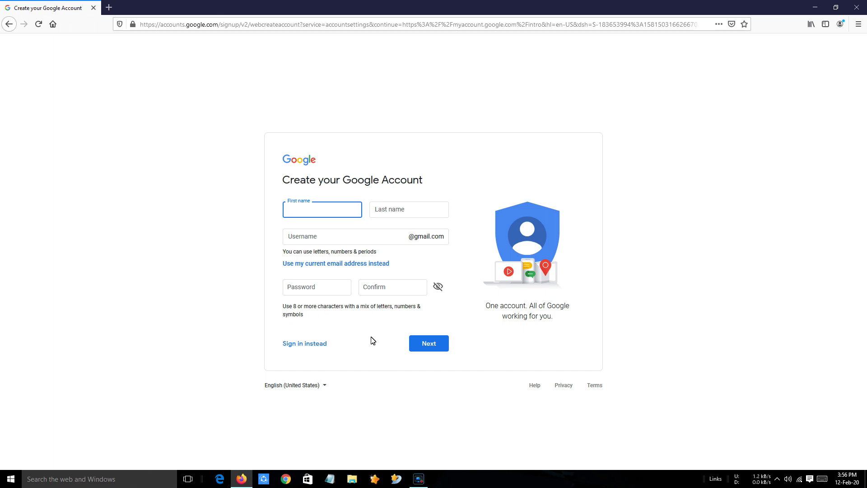
click(331, 214)
click(414, 208)
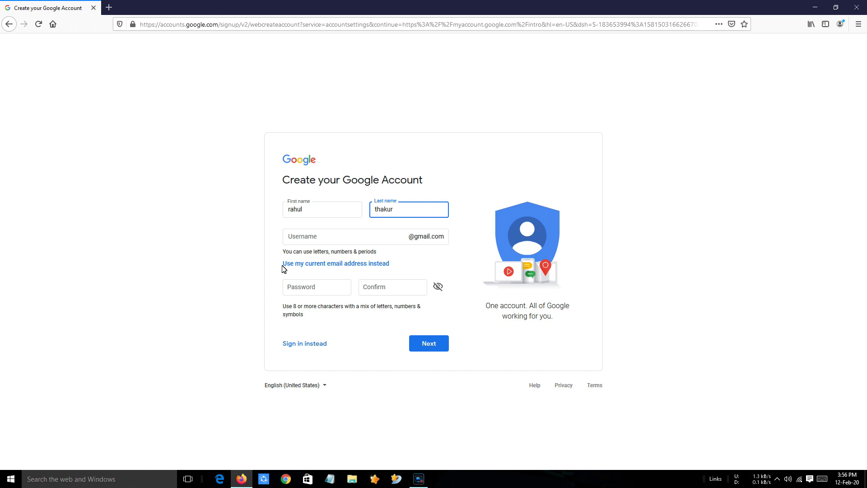
click(378, 264)
Switch back to creating a new Gmail address and enter a username built from the name.
click(342, 238)
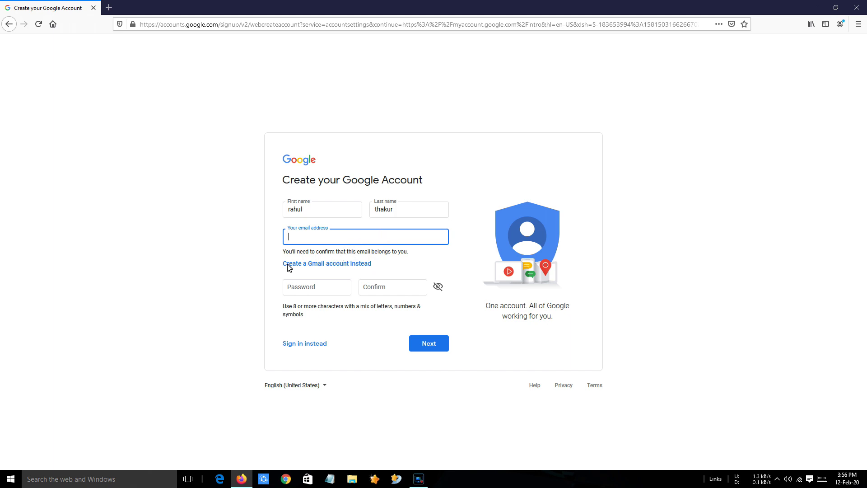
click(344, 265)
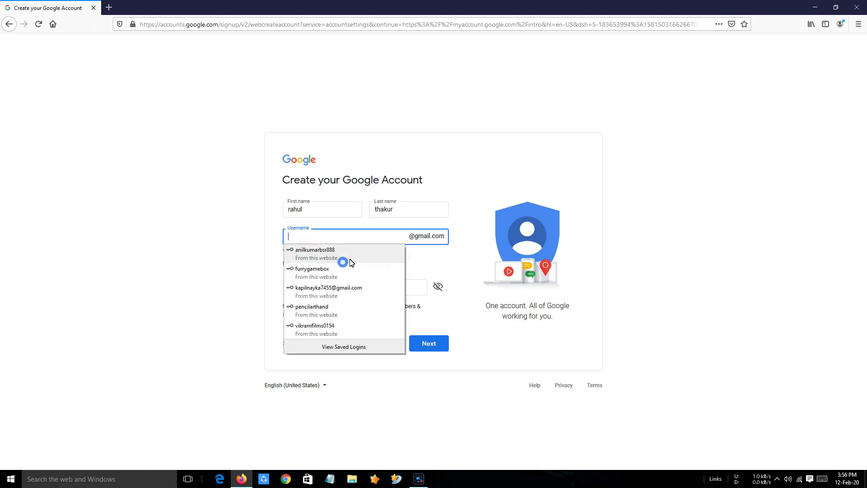
click(362, 236)
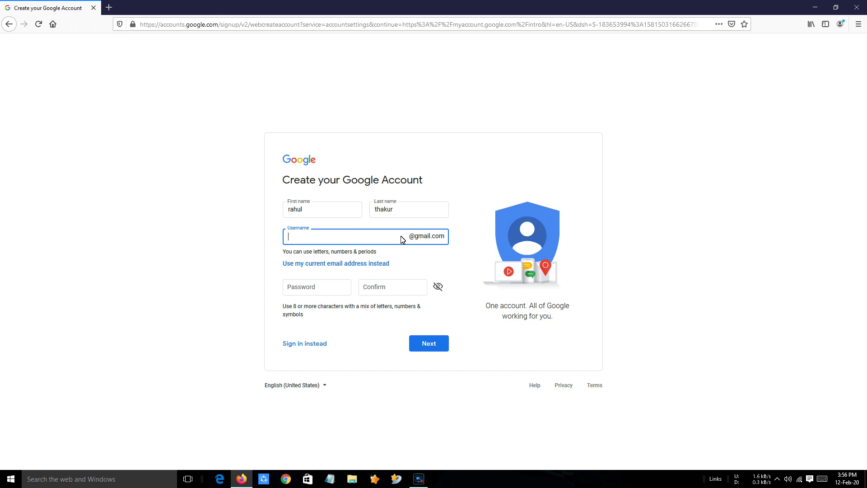
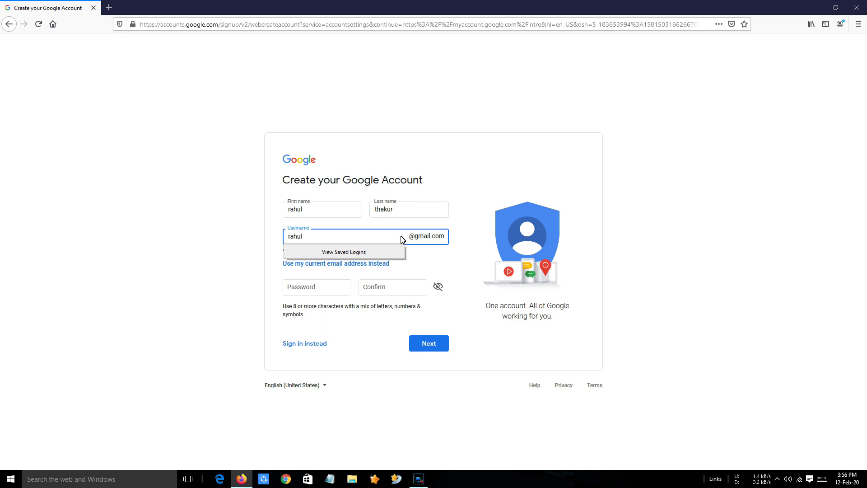
drag(322, 236, 365, 237)
click(365, 238)
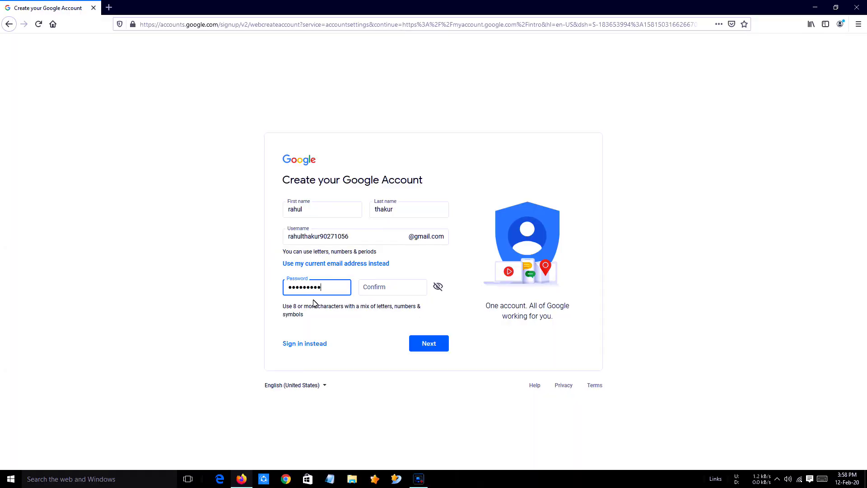
Fill in the confirm-password field and submit, which produces a password mismatch error.
click(397, 296)
text(r)
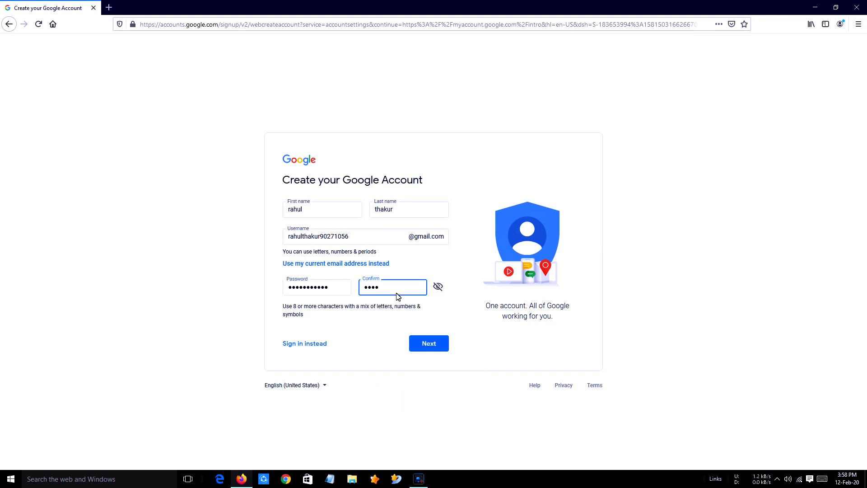
text(ur)
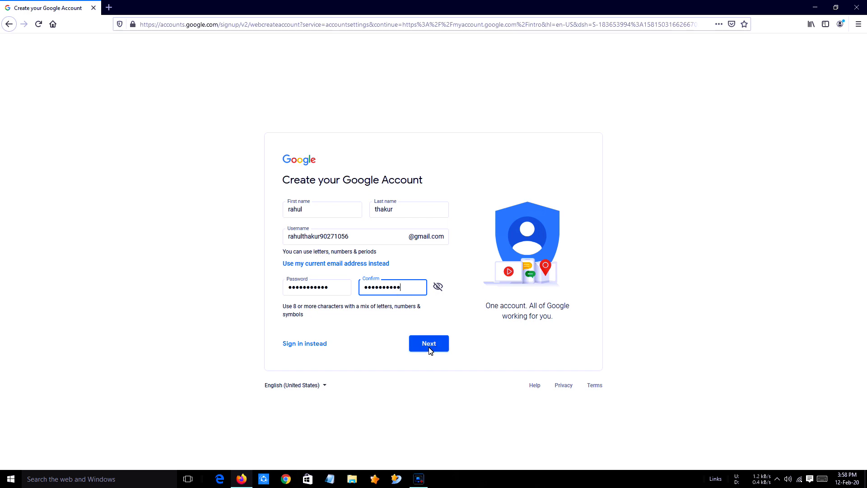
click(429, 344)
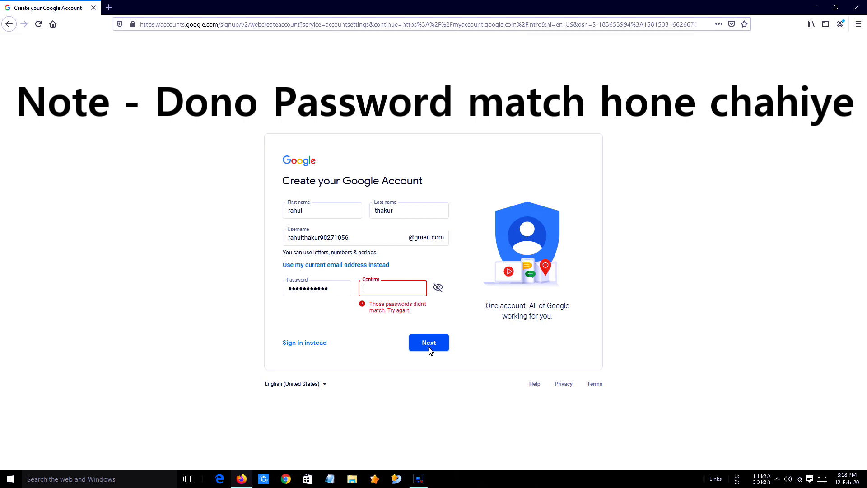
click(429, 348)
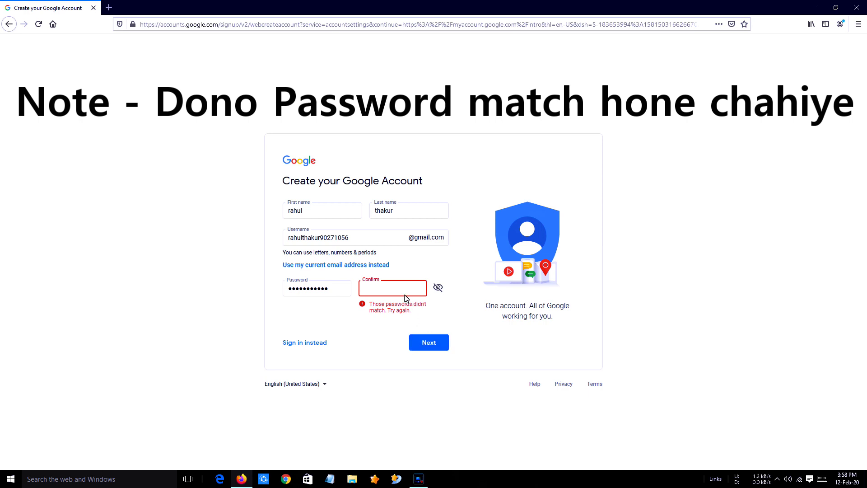
Retype the password and its confirmation identically and continue to the personal details page.
double_click(333, 289)
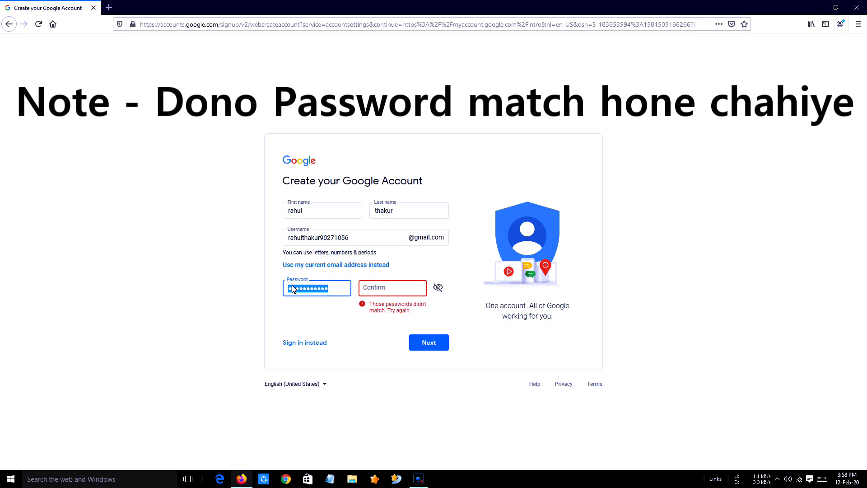
click(382, 294)
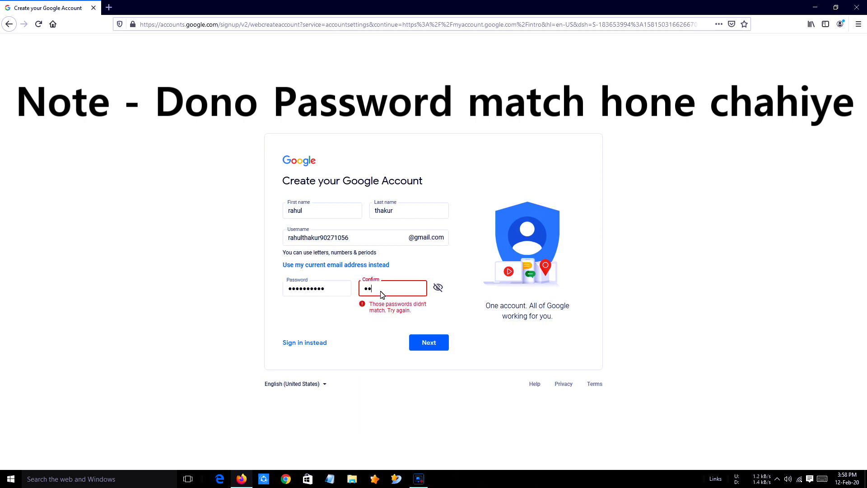
click(435, 345)
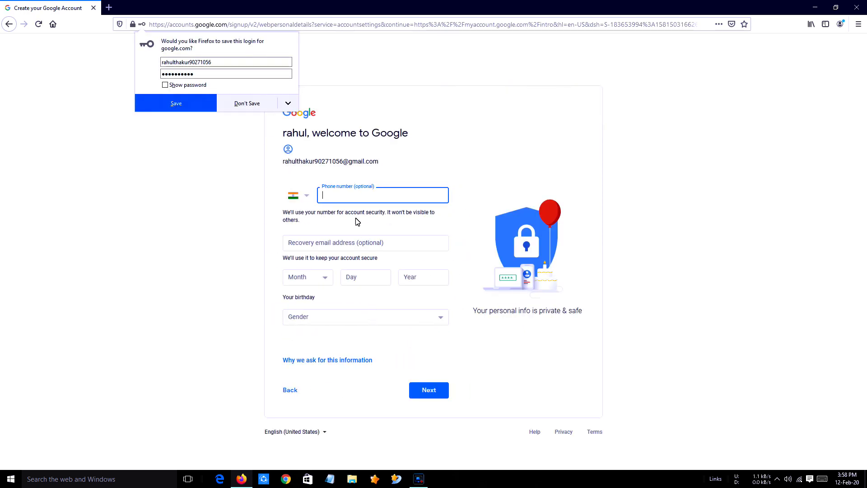
Dismiss the save-login prompt, then enter the phone number and a recovery email address.
click(345, 194)
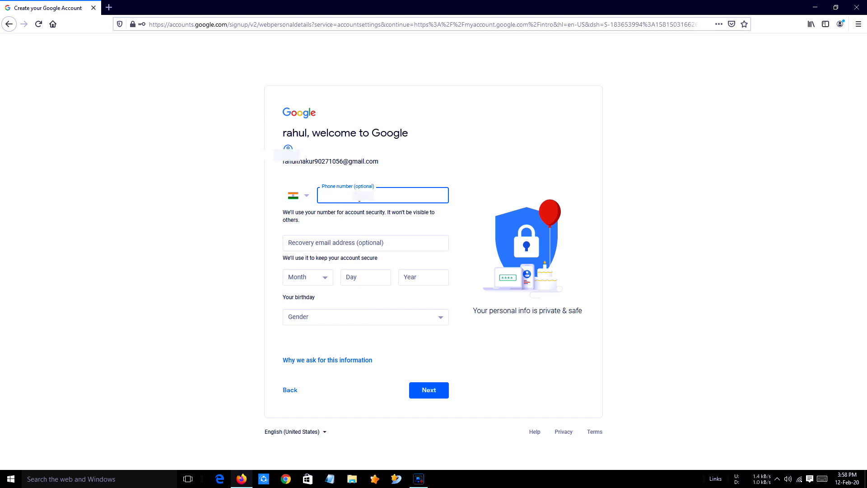
text(90271056)
click(318, 243)
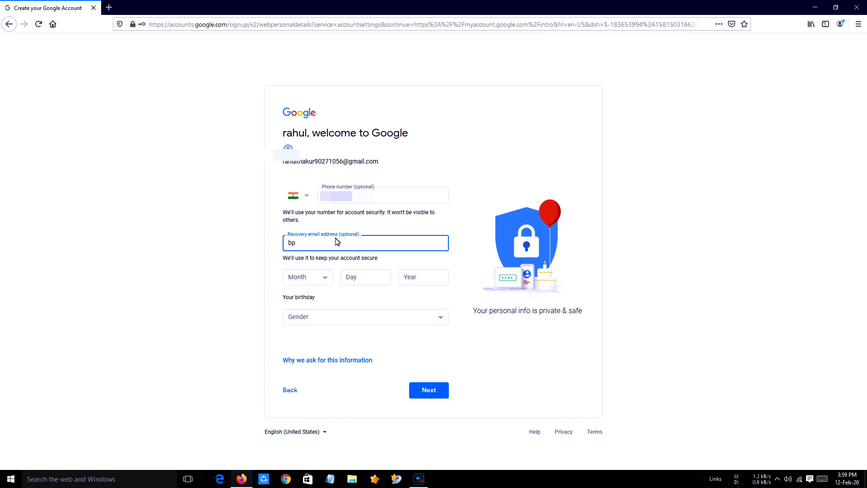
click(314, 277)
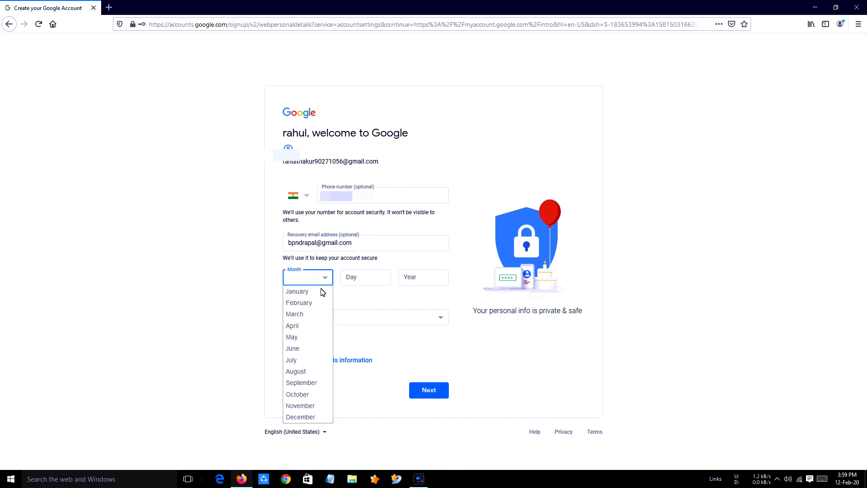
click(297, 291)
click(368, 281)
text(01)
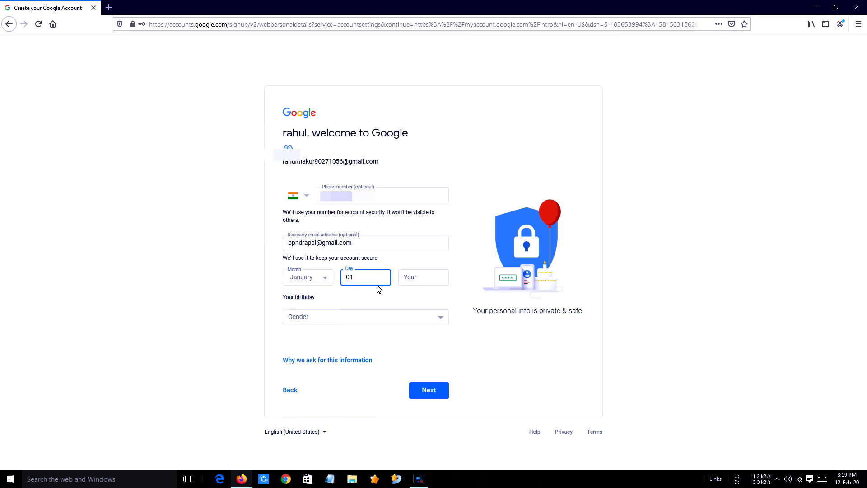
click(414, 281)
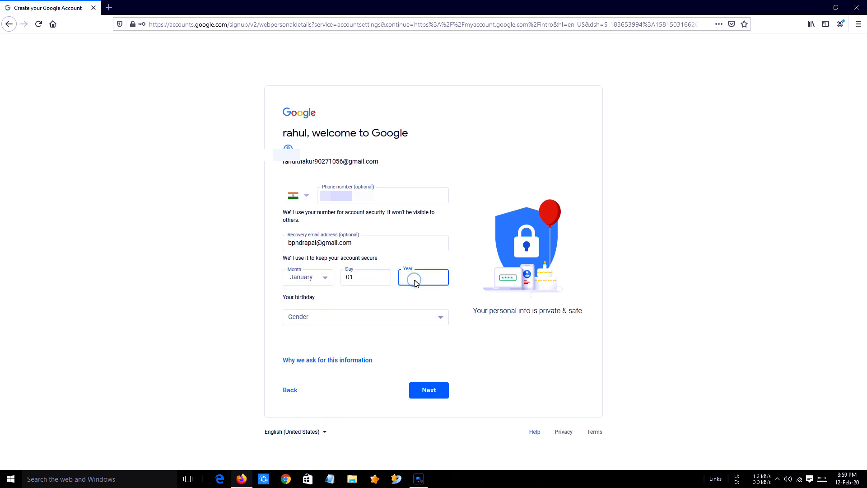
click(356, 280)
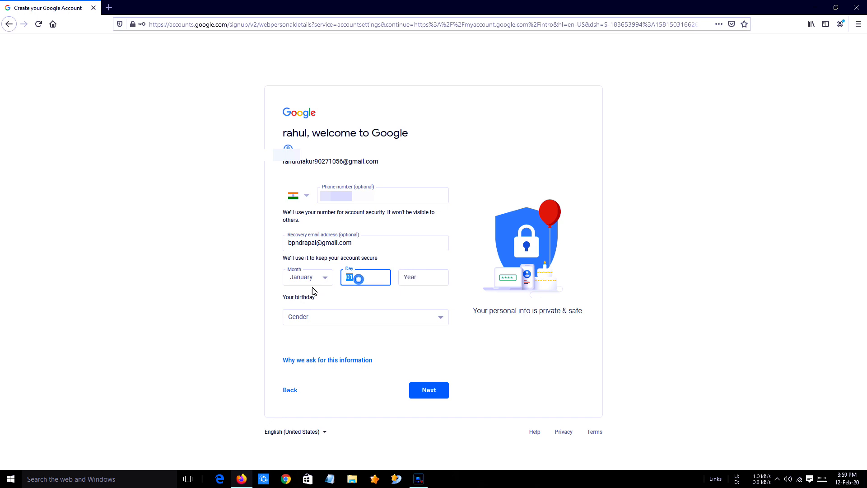
click(320, 281)
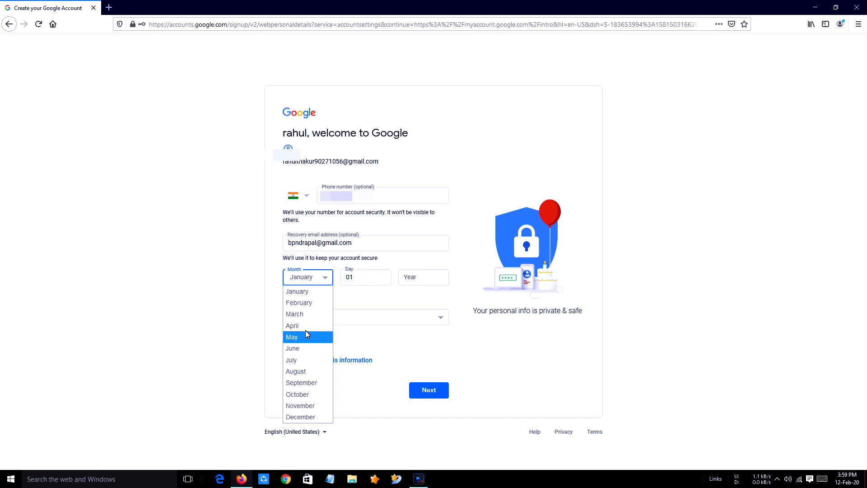
click(295, 314)
click(378, 279)
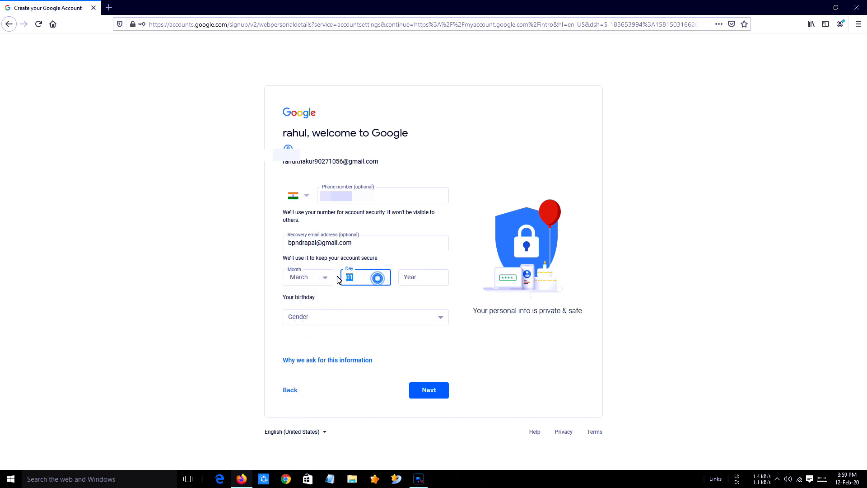
click(436, 282)
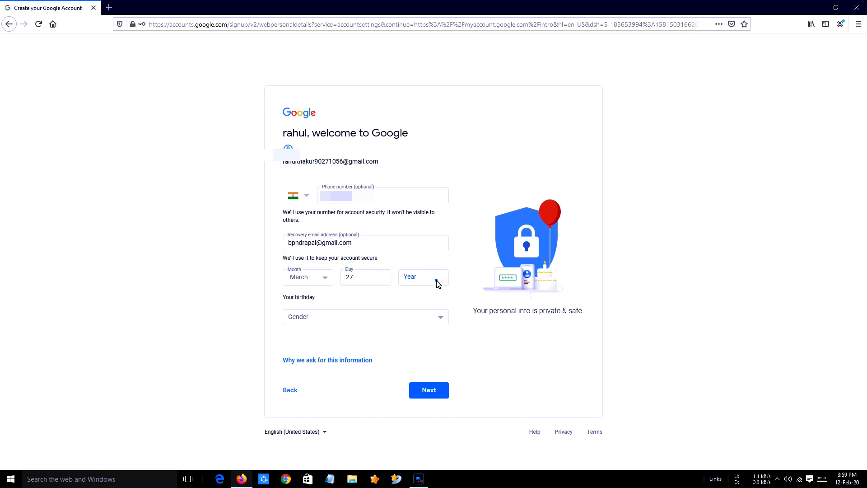
text(2001)
Choose Male as the gender and continue to phone verification.
click(344, 321)
click(339, 343)
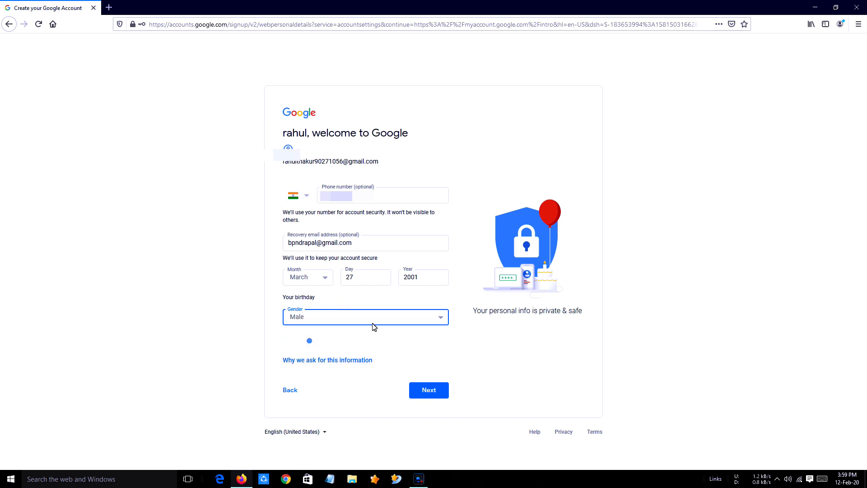
click(428, 391)
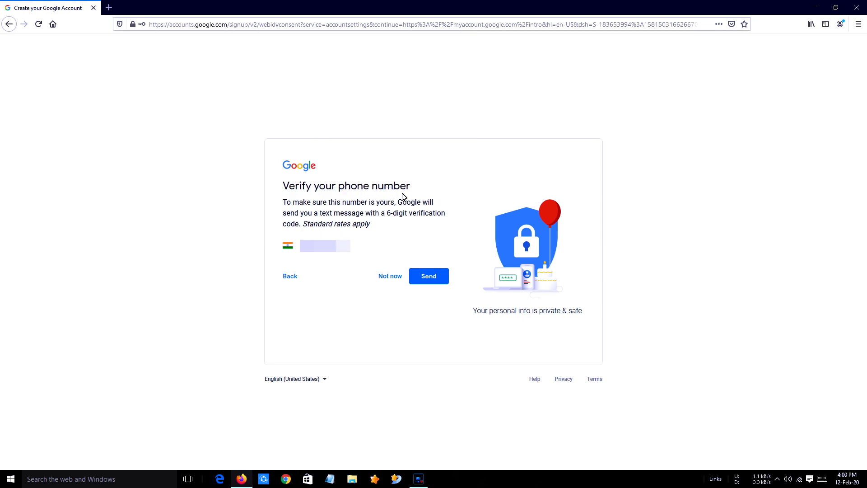
Send a code to the phone, verify it, and agree to use the number across Google services.
click(442, 279)
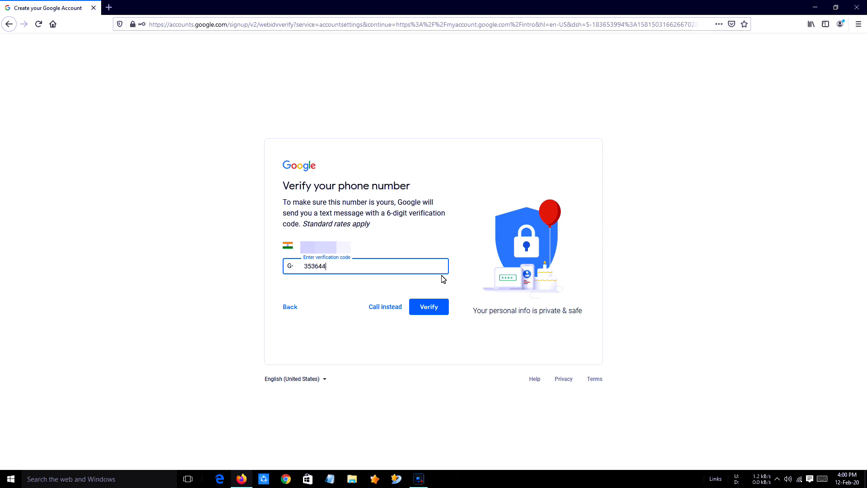
click(429, 312)
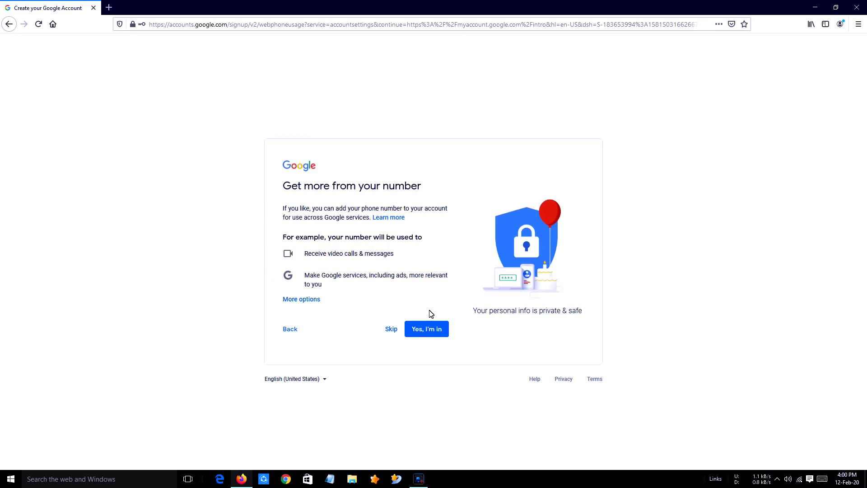
click(433, 329)
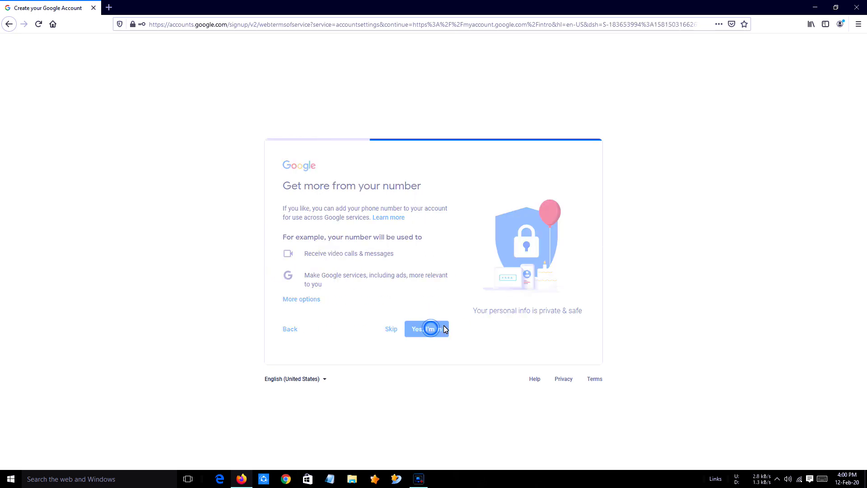
scroll(402, 333, down, 5)
Scroll through the Privacy and Terms and agree to them.
scroll(378, 338, down, 2)
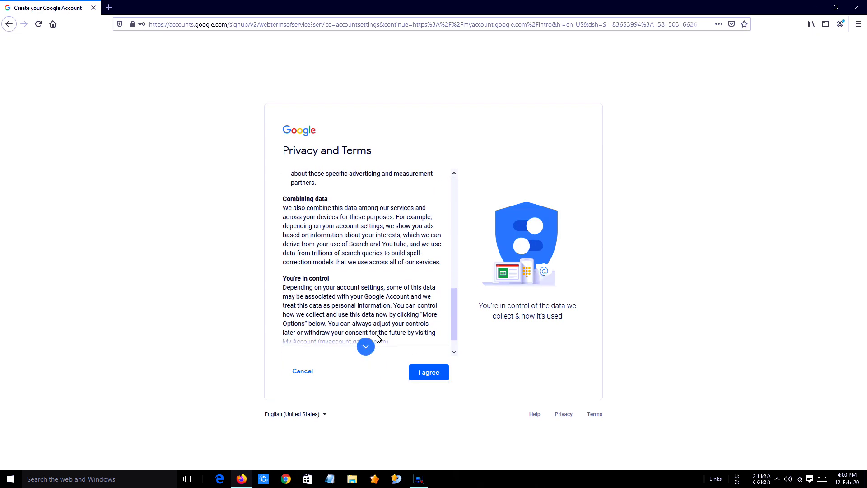
click(428, 372)
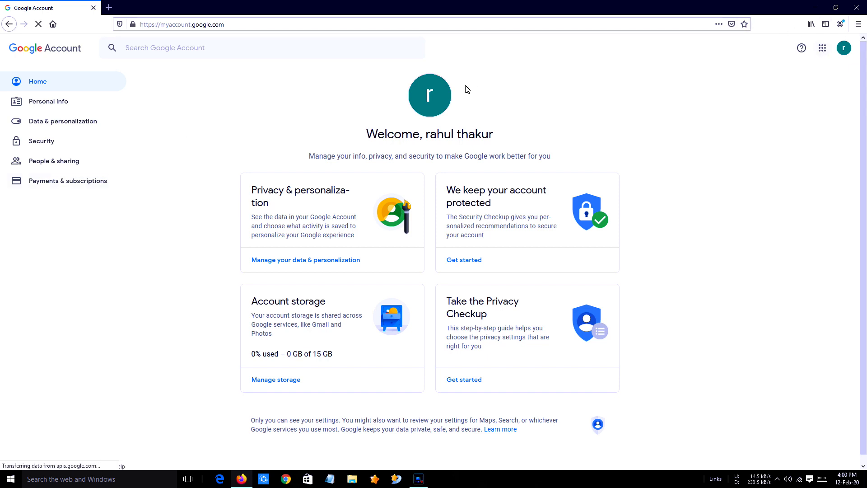
Upload the Akh Lagdi video still from the Pictures folder as the new profile photo.
click(429, 111)
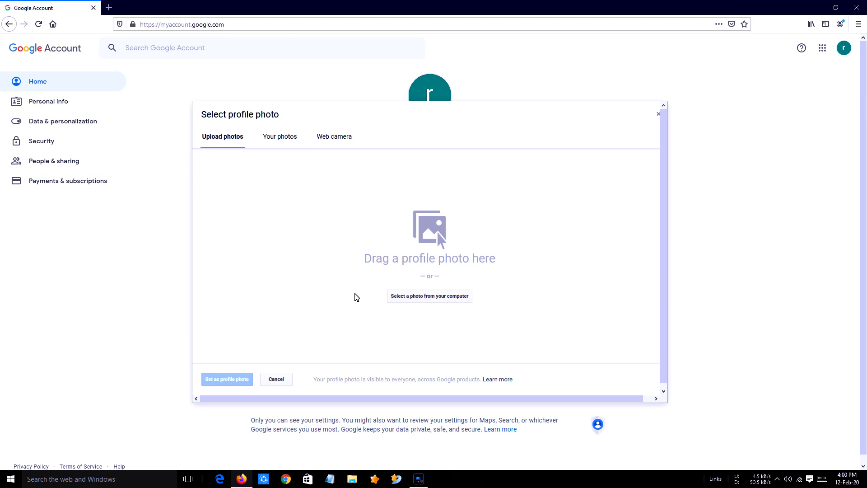
click(419, 262)
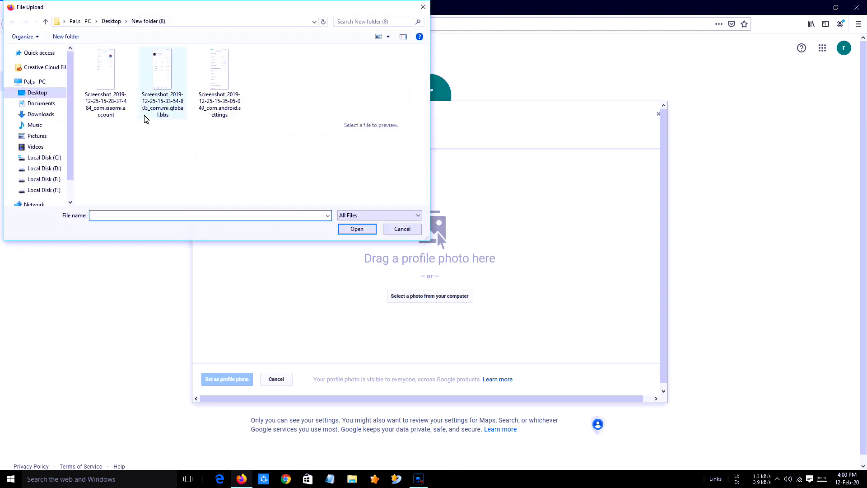
click(47, 137)
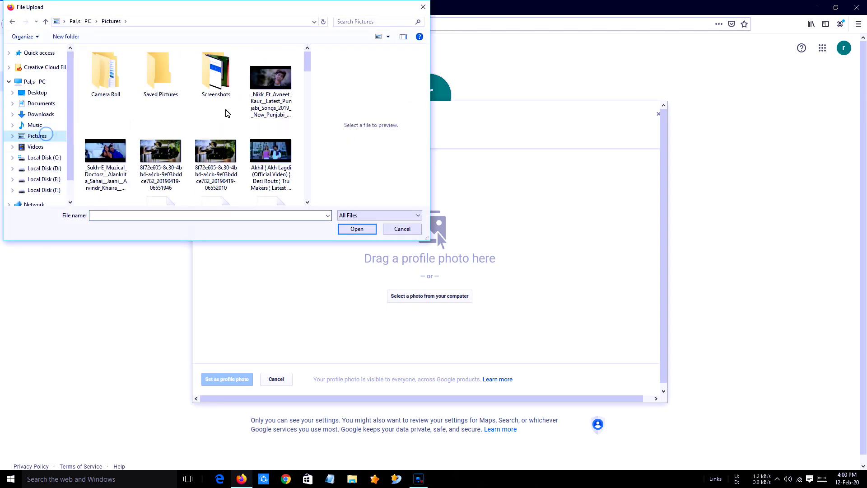
click(270, 148)
click(356, 228)
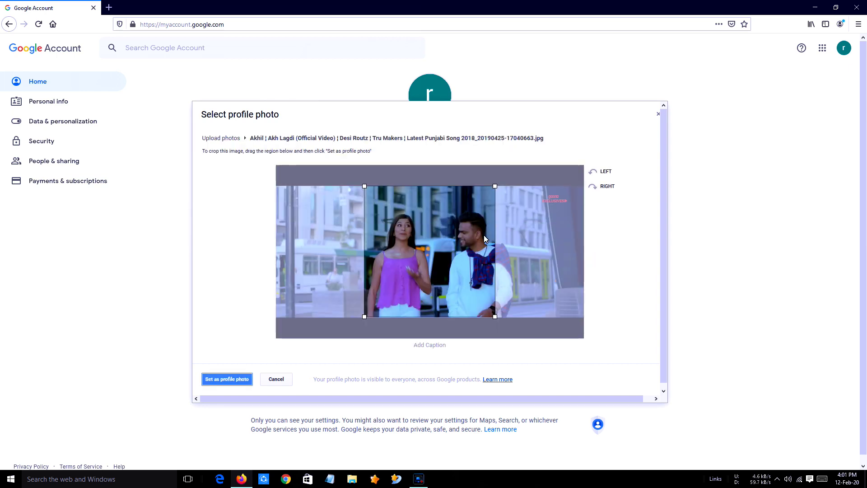
Shift the crop over the two people, set it as the profile photo, and show the Google apps list.
drag(472, 273, 473, 274)
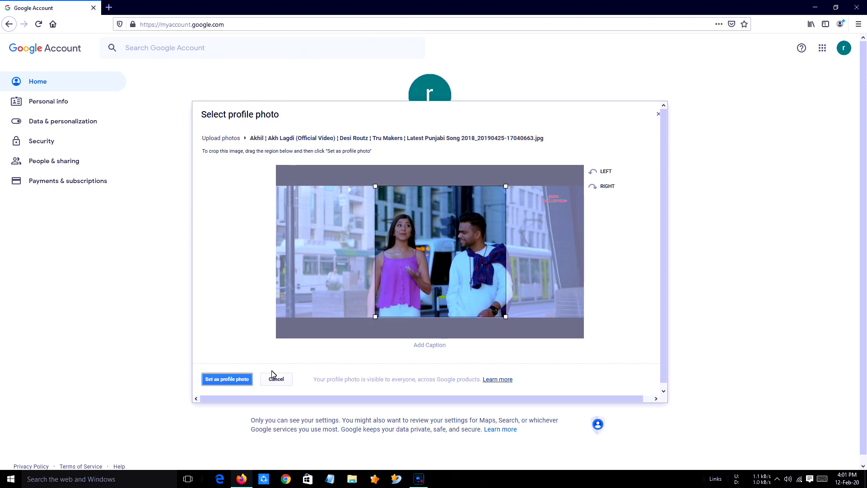
click(231, 379)
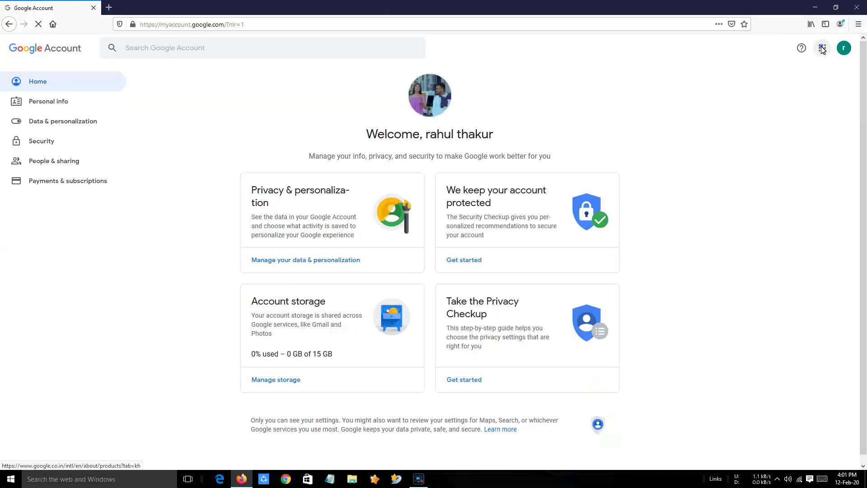
click(822, 48)
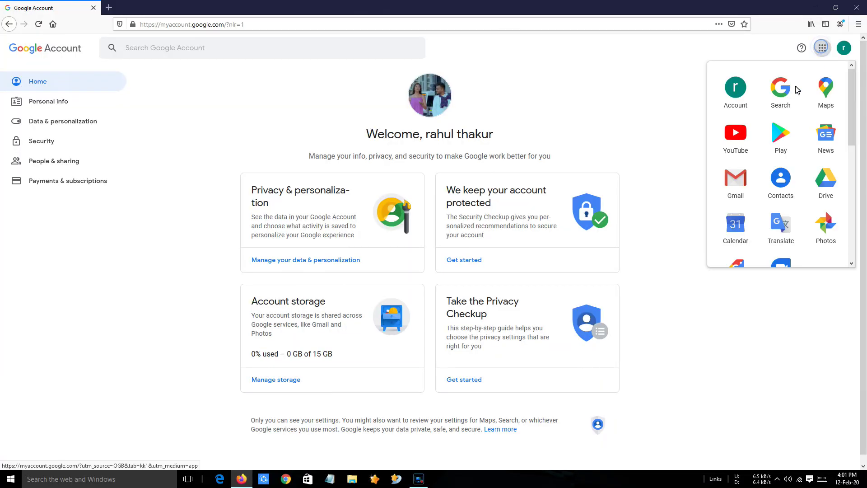